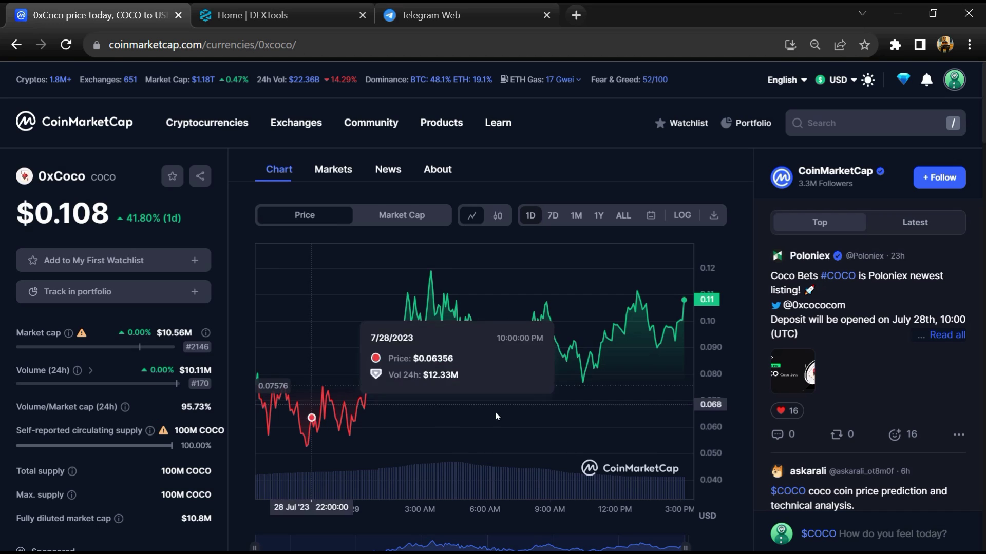
Step: Leave the $COCO comment set to Bearish and read askarali's and Eidkechand's posts
left_click(869, 530)
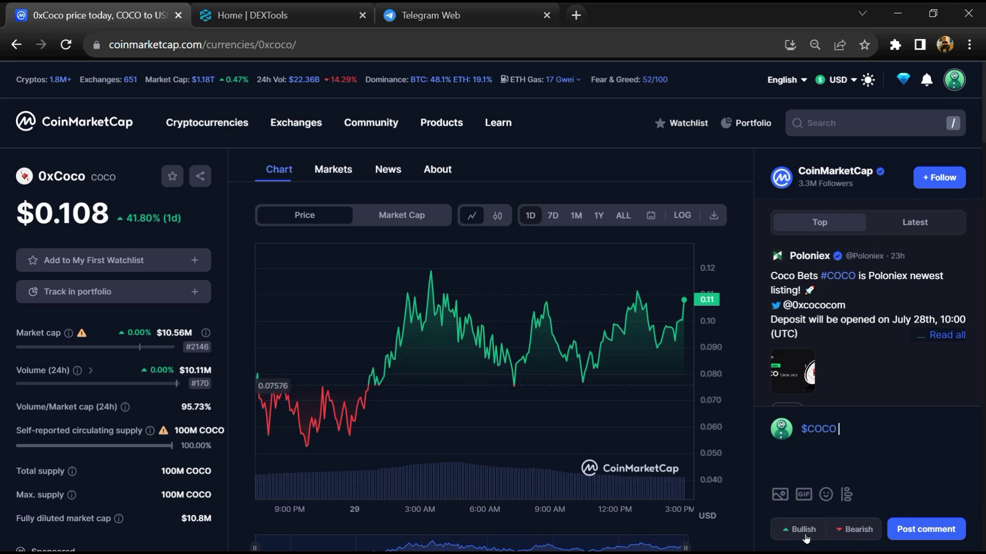
left_click(801, 530)
left_click(842, 531)
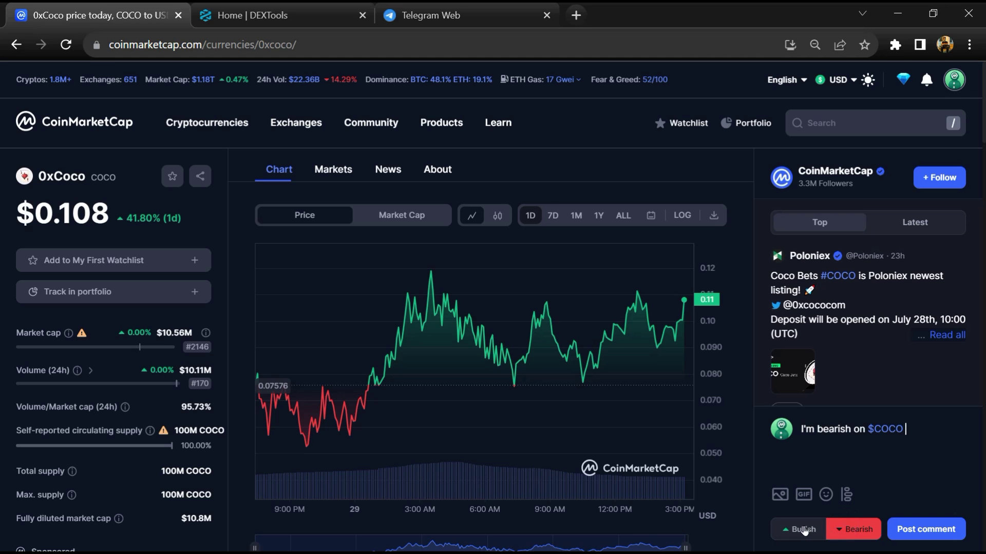
left_click(805, 532)
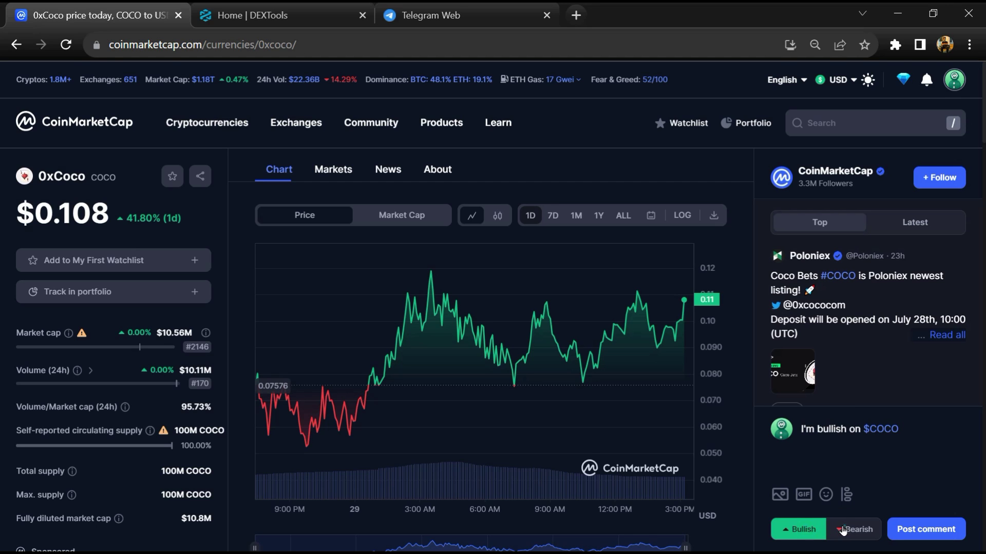
left_click(841, 531)
scroll(844, 294, "down", 2)
scroll(844, 294, "down", 1)
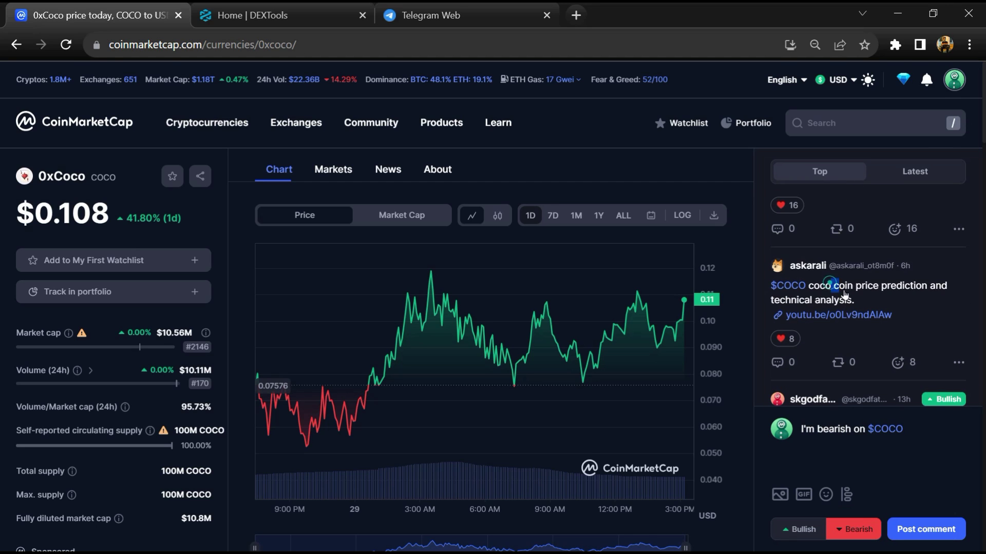
triple_click(844, 295)
scroll(844, 294, "down", 2)
left_click_drag(818, 318, 862, 336)
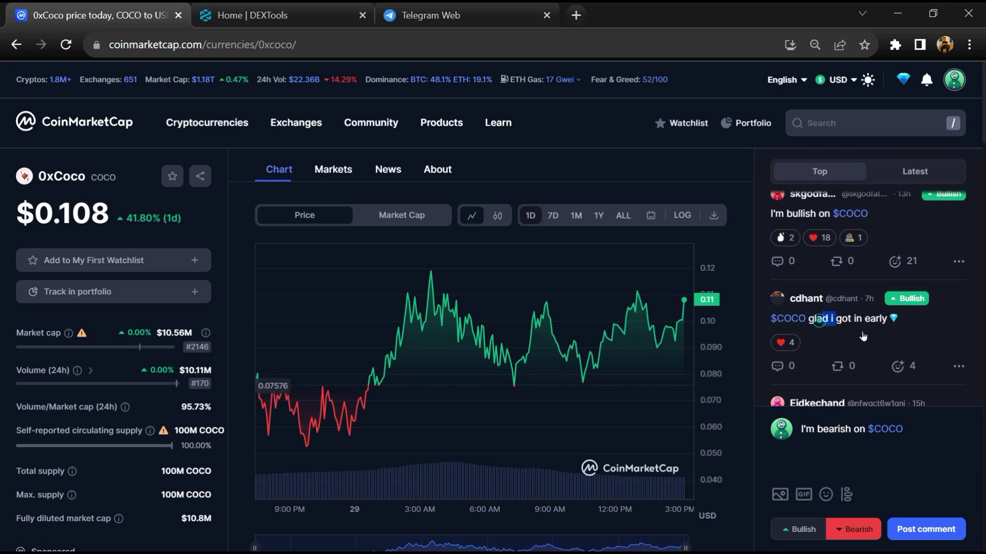
scroll(862, 335, "down", 3)
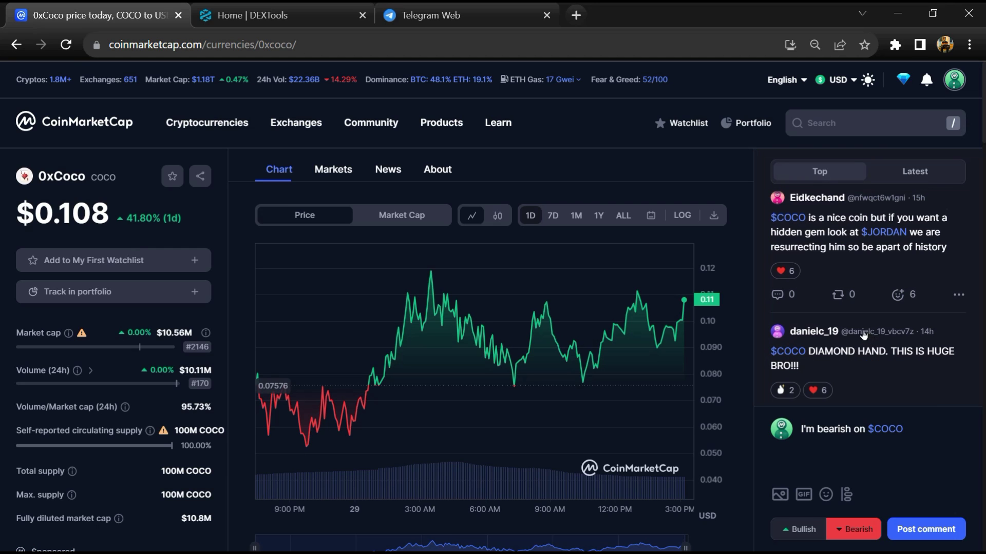
triple_click(830, 224)
scroll(896, 267, "down", 2)
scroll(897, 267, "down", 2)
scroll(875, 275, "down", 2)
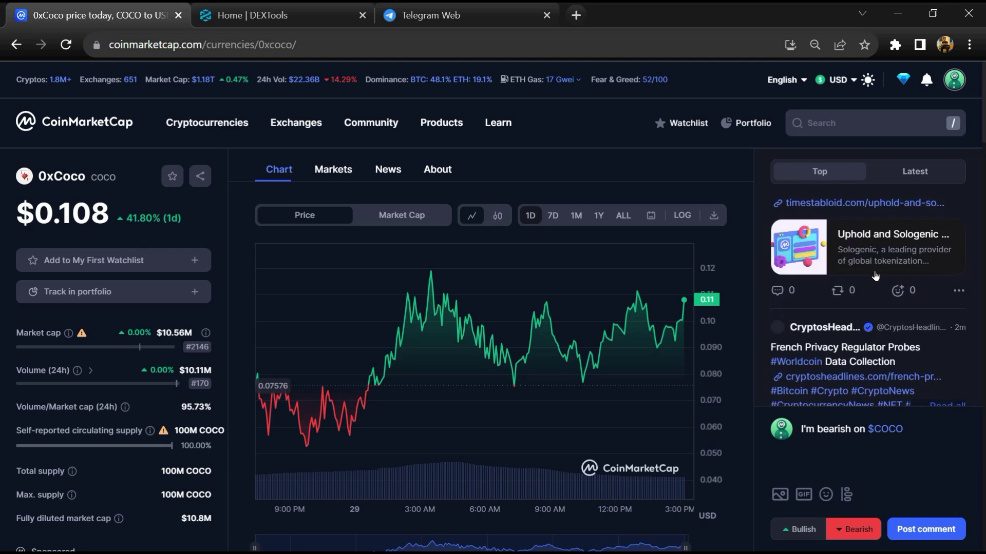
scroll(875, 275, "down", 2)
scroll(812, 280, "up", 2)
scroll(860, 283, "down", 2)
scroll(860, 284, "down", 1)
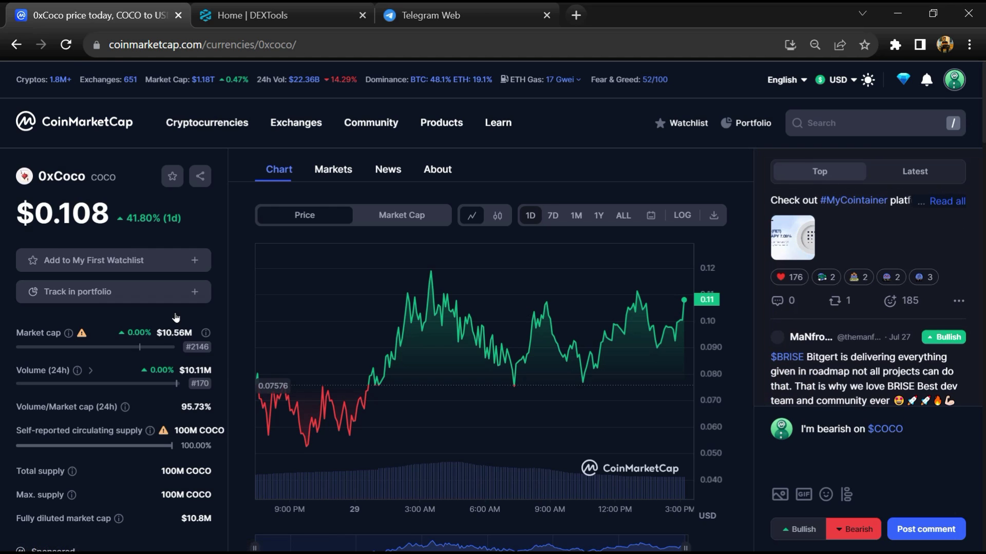
scroll(176, 317, "down", 3)
scroll(164, 316, "down", 2)
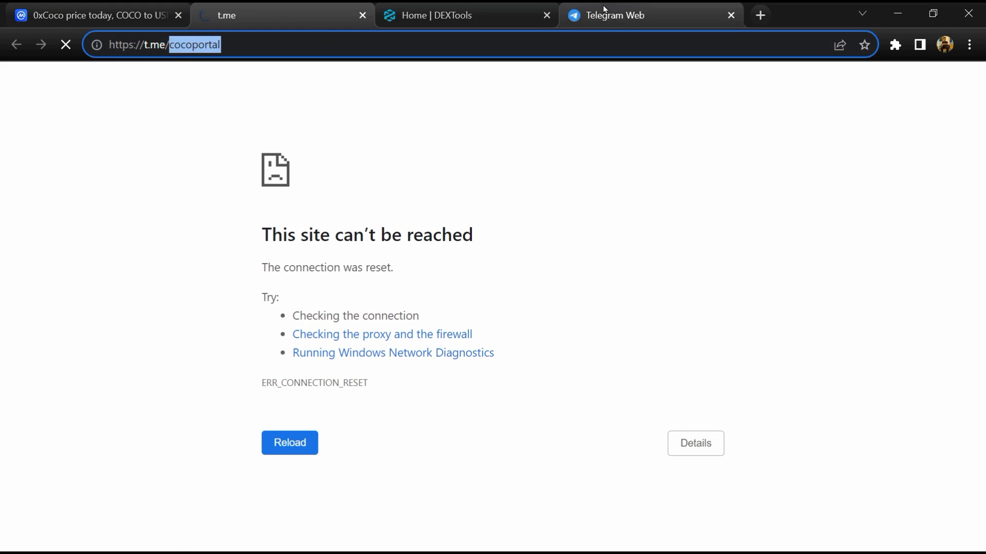
left_click(597, 14)
left_click(189, 72)
type("cocoportal")
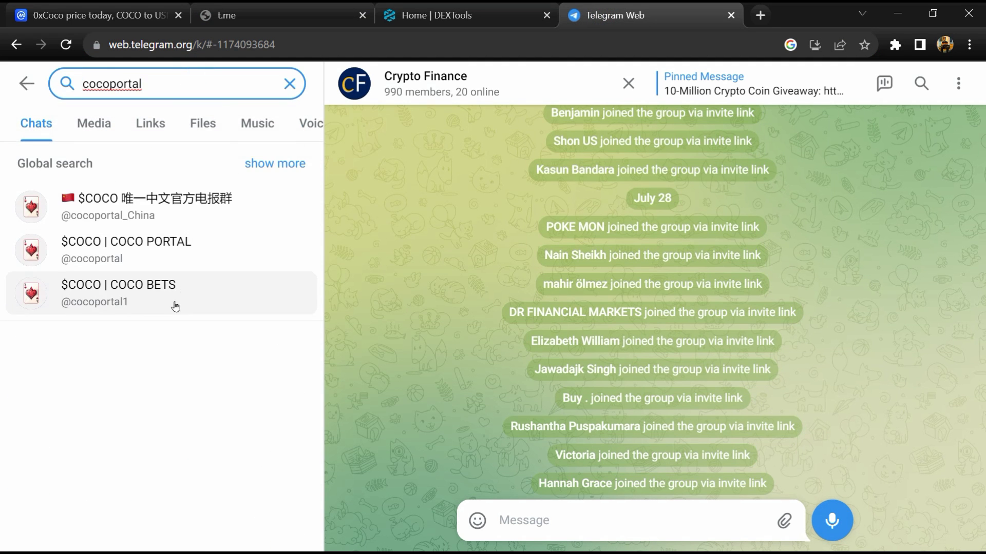
left_click(177, 303)
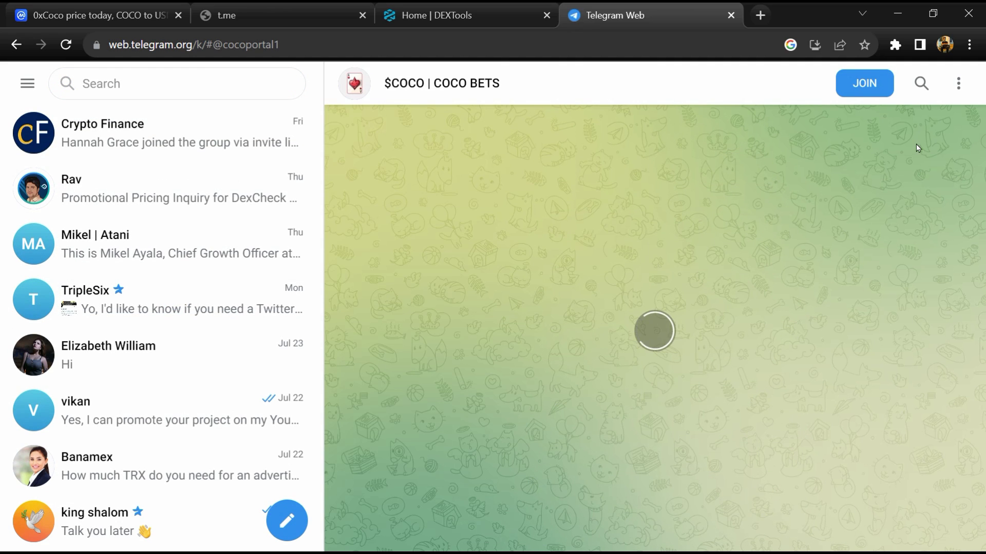
Step: Search the group for 'scam', read the matching warnings, then return to CoinMarketCap
left_click(919, 85)
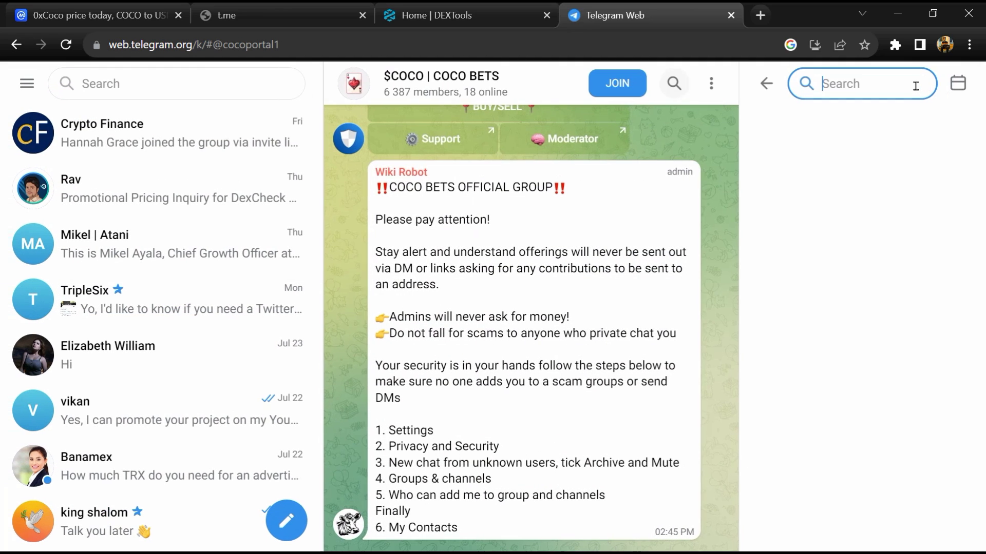
type("scam")
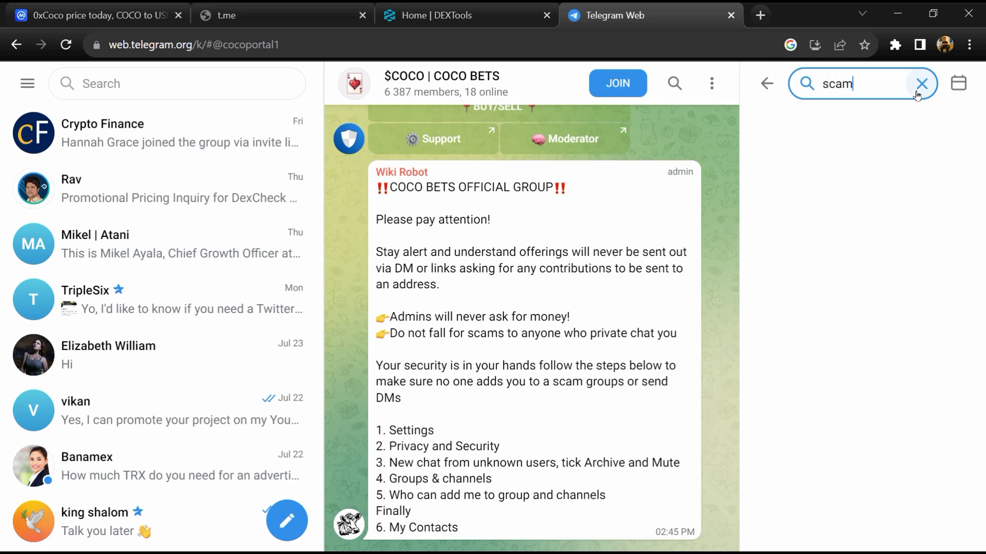
left_click(864, 194)
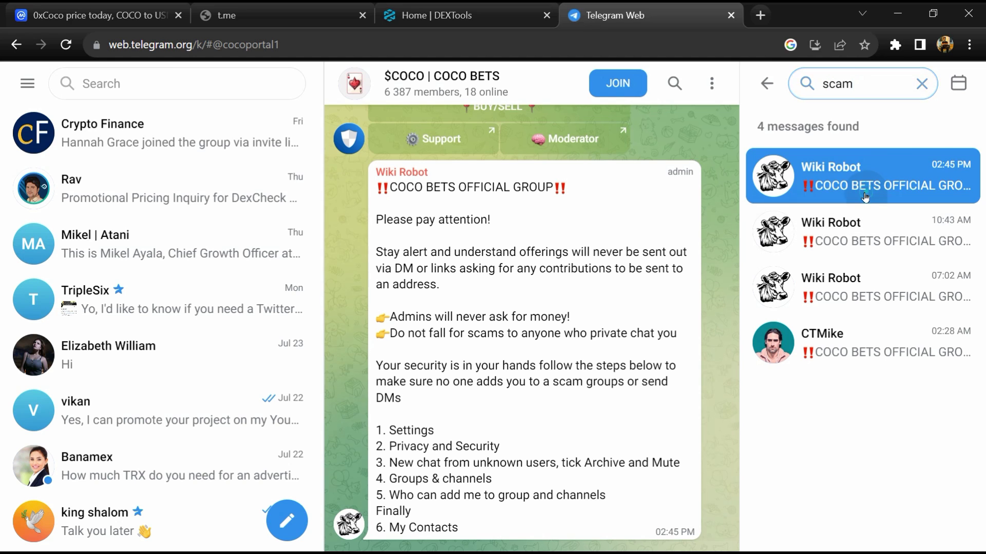
left_click(858, 233)
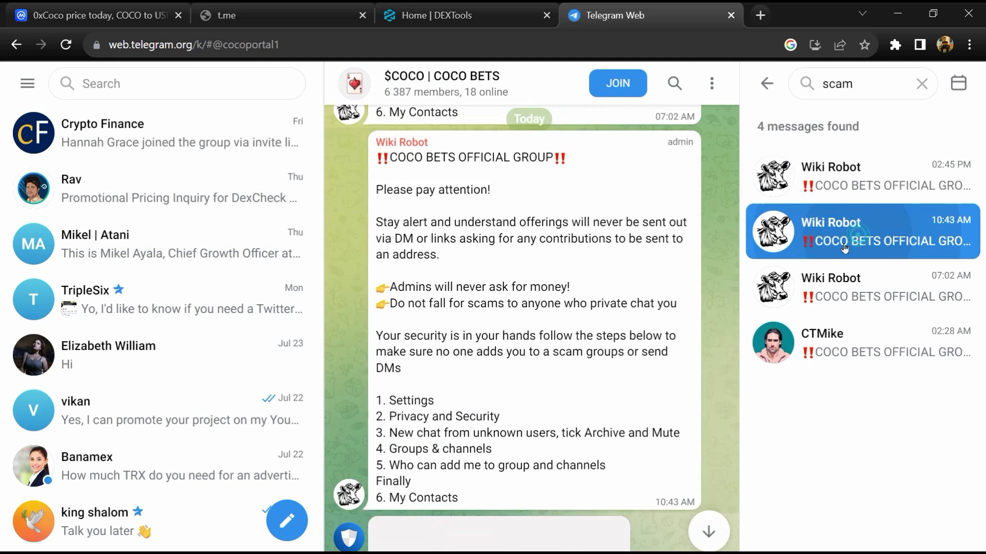
left_click(837, 323)
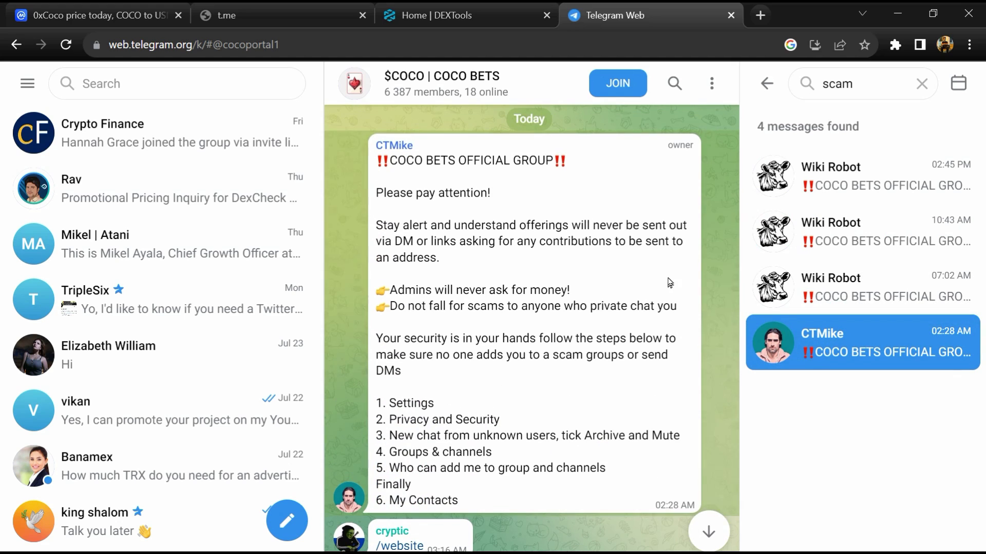
scroll(452, 221, "down", 3)
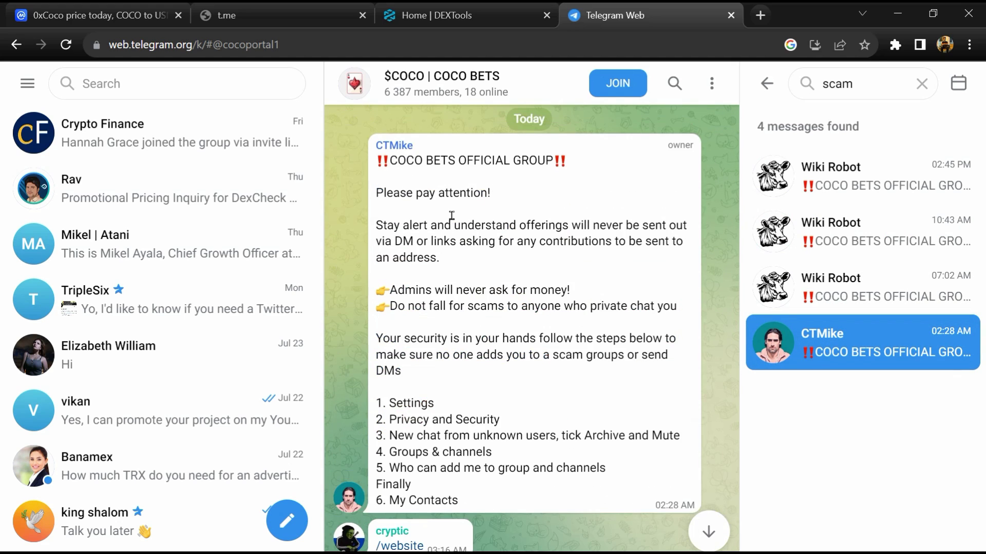
scroll(457, 222, "down", 5)
scroll(458, 222, "down", 5)
scroll(452, 218, "down", 4)
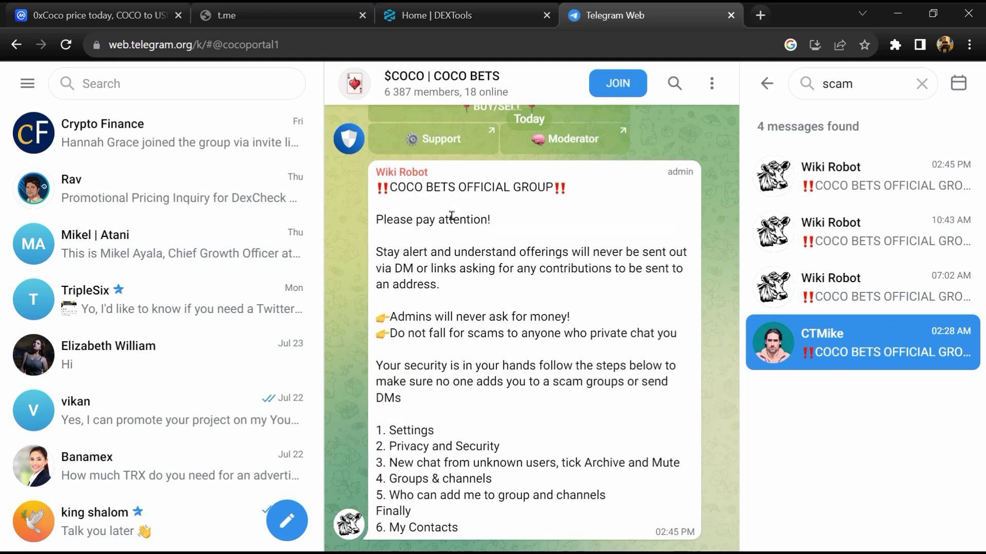
scroll(452, 216, "up", 5)
scroll(455, 212, "up", 5)
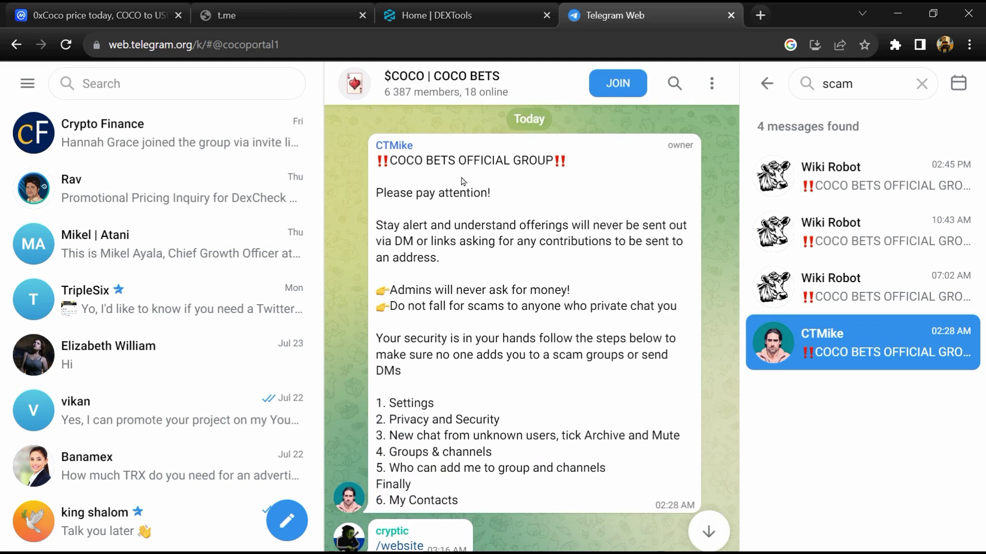
left_click(93, 14)
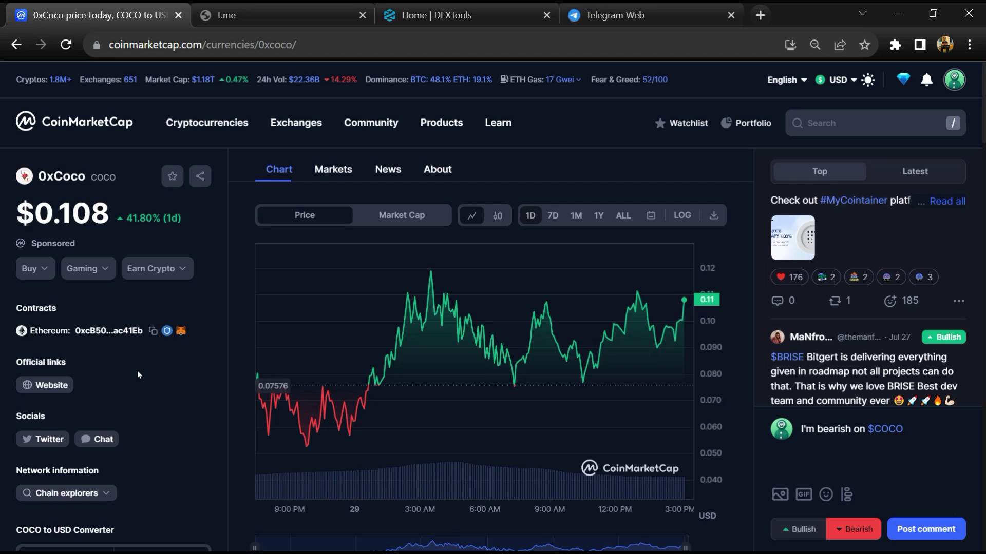
Step: Copy 0xCoco's Ethereum contract address and switch to the DEXTools tab
left_click(152, 331)
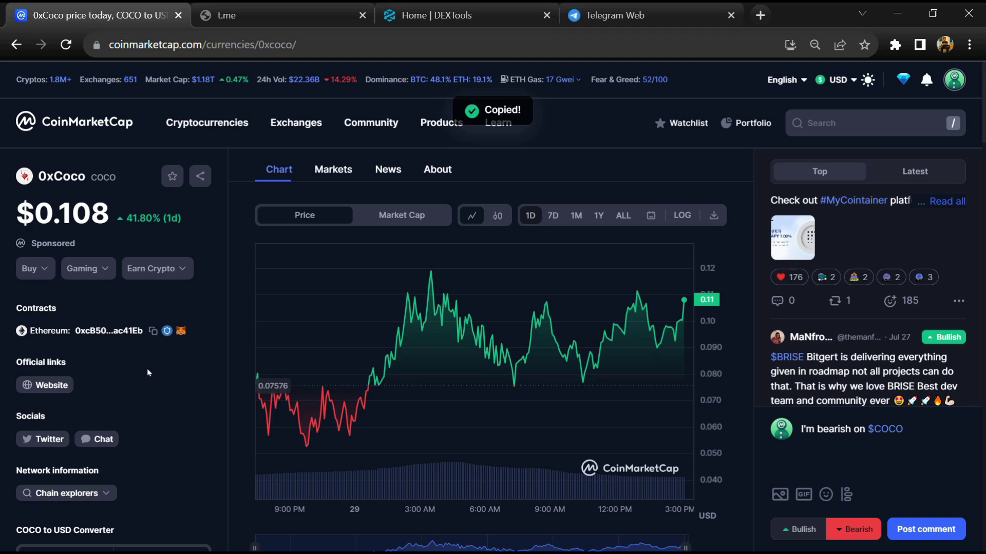
left_click(442, 14)
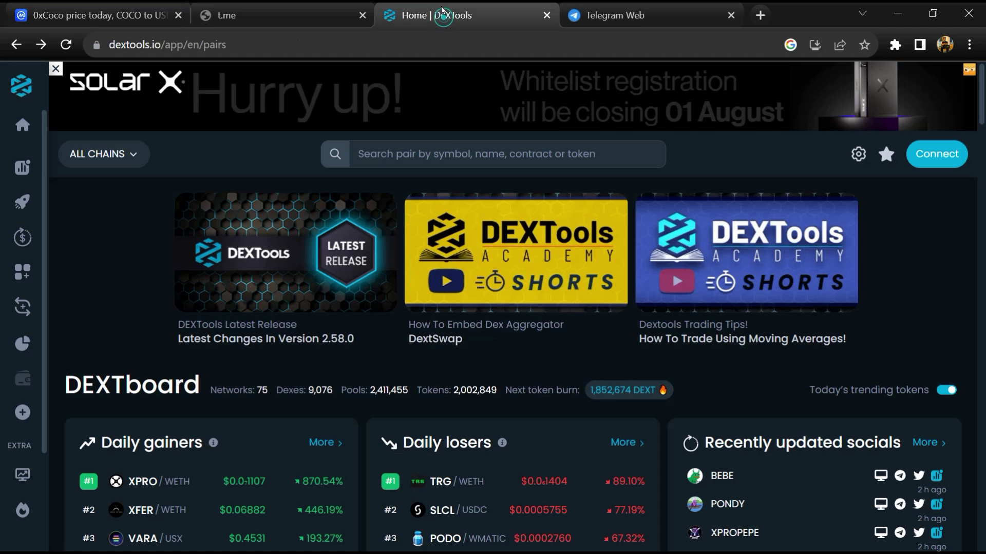
Step: Paste the copied contract address into DEXTools' pair search to find COCO
left_click(477, 149)
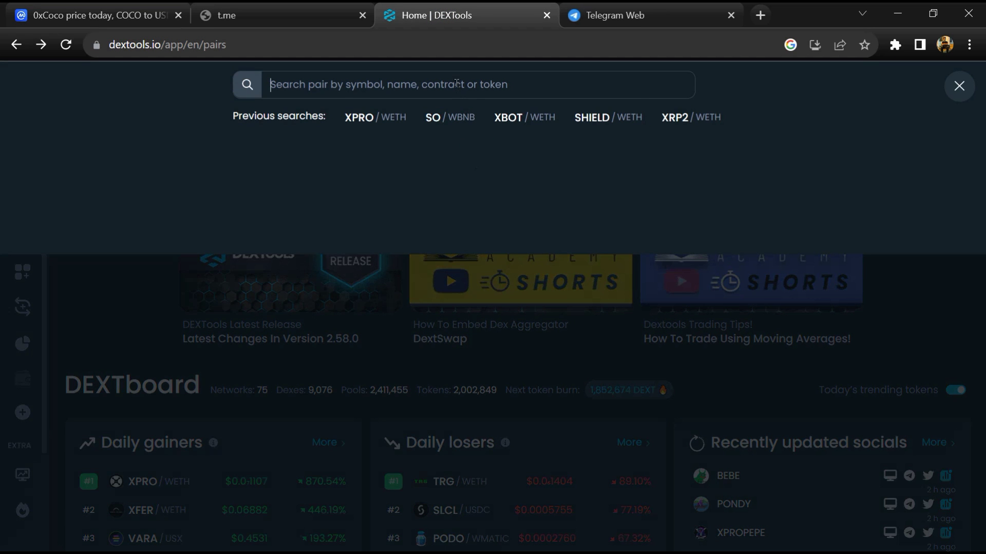
right_click(455, 83)
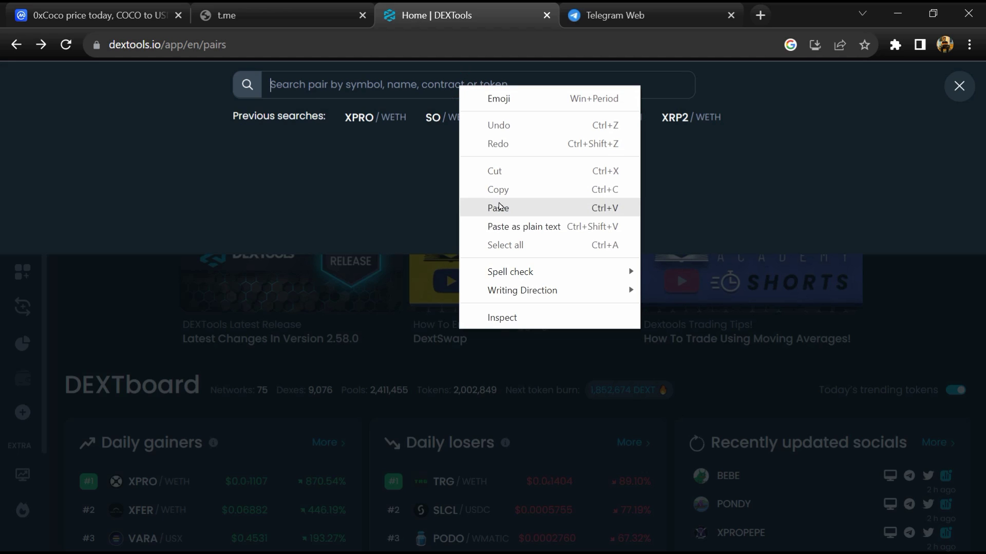
left_click(499, 207)
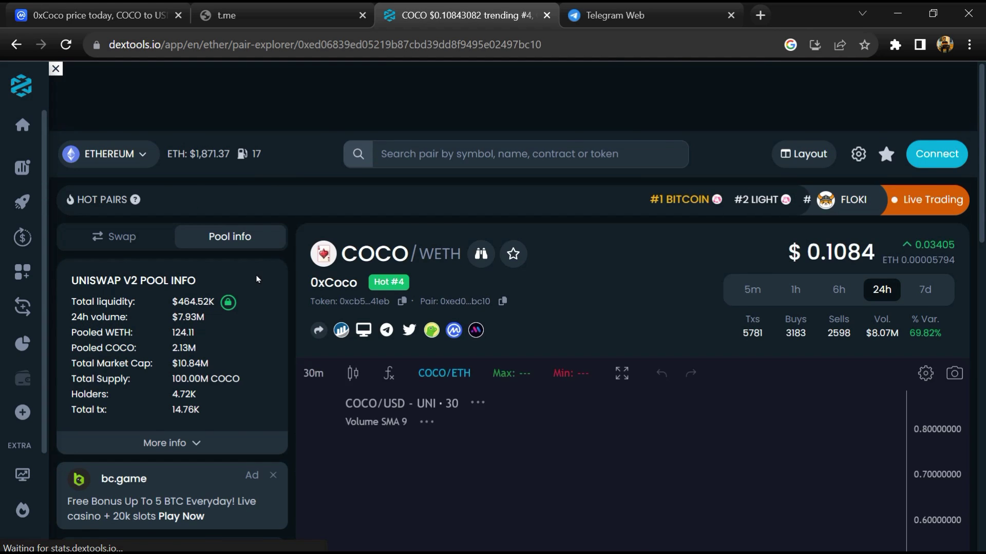
scroll(256, 280, "down", 10)
Step: Highlight COCO's community trust rating: 91.3% positive and 8.7% negative
triple_click(115, 325)
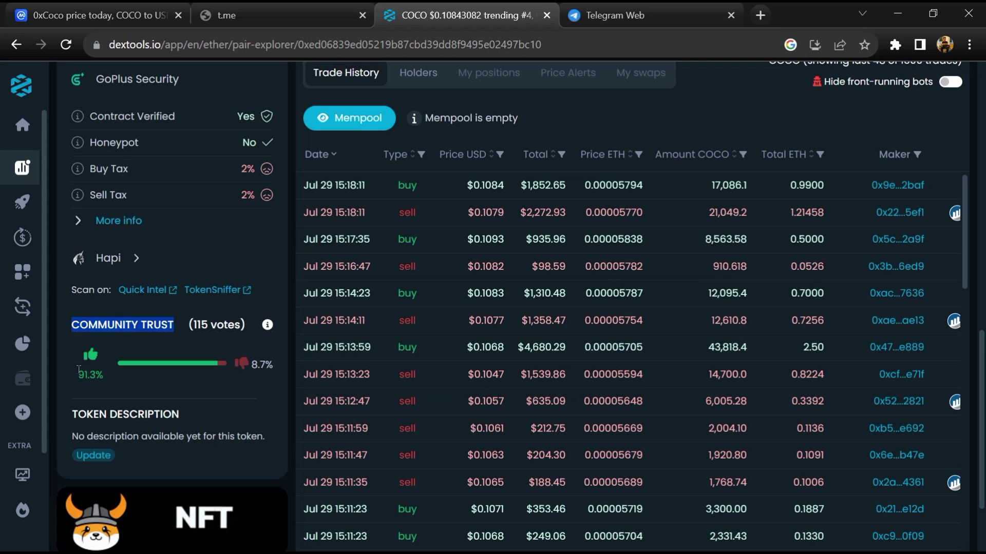
double_click(83, 374)
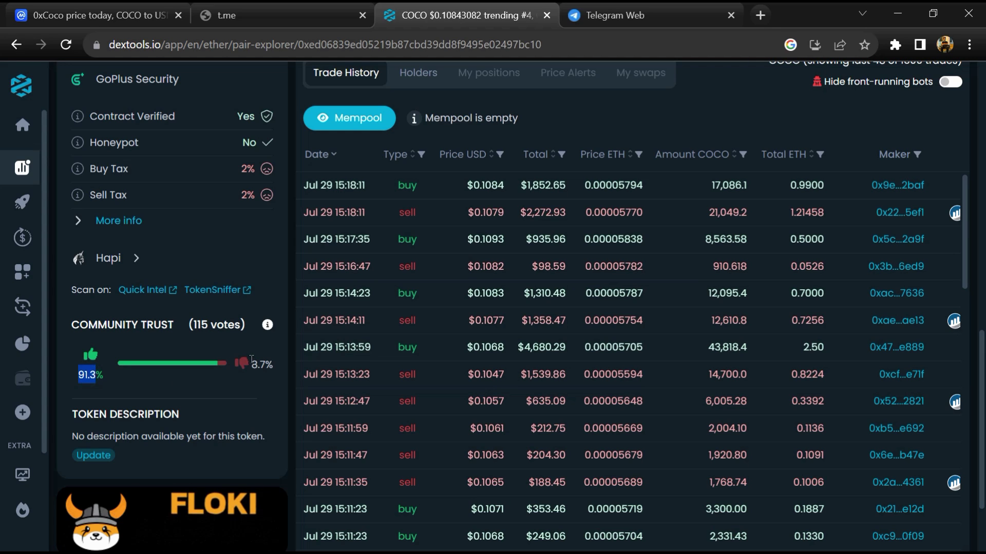
double_click(258, 365)
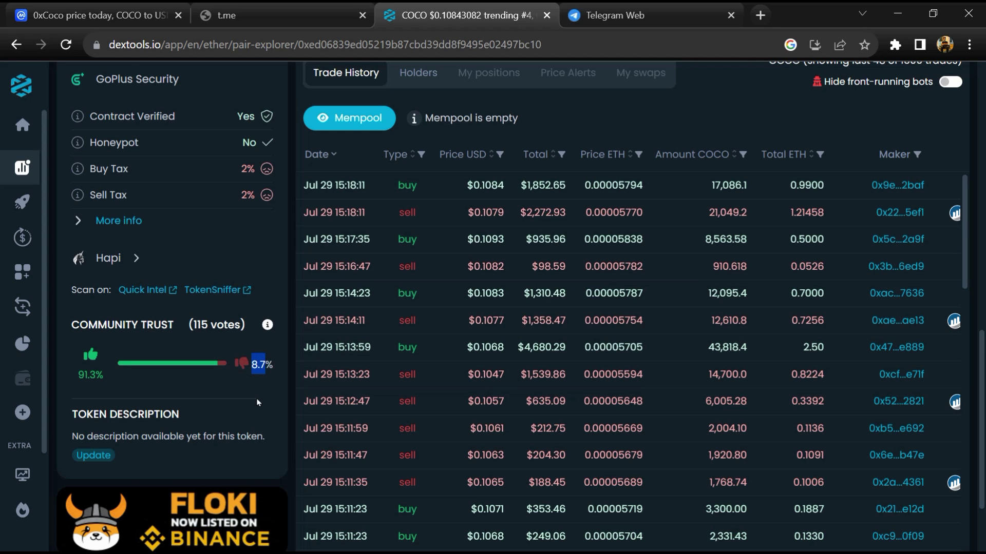
scroll(666, 330, "down", 10)
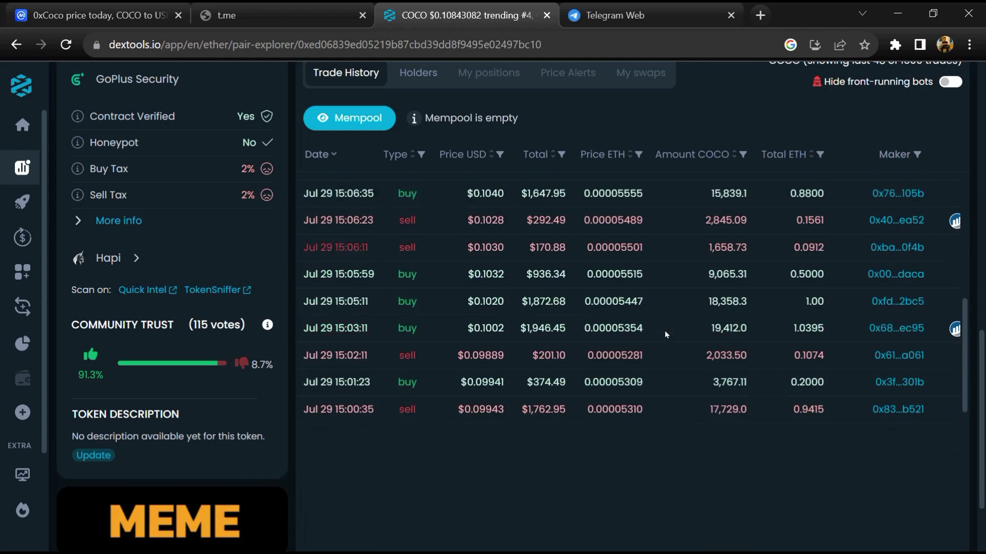
scroll(665, 330, "down", 3)
scroll(665, 330, "down", 5)
scroll(665, 330, "down", 2)
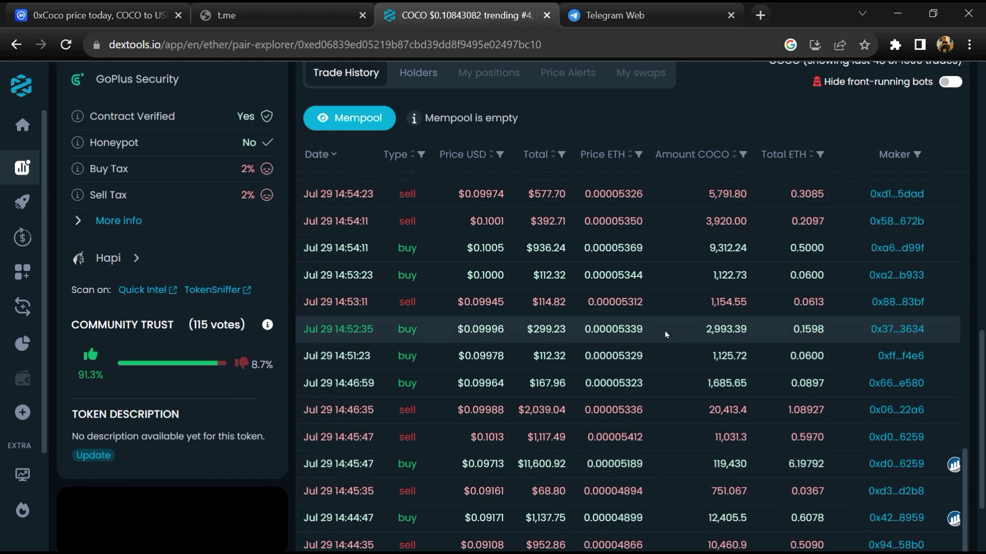
scroll(665, 330, "down", 2)
scroll(664, 330, "down", 2)
scroll(664, 330, "down", 5)
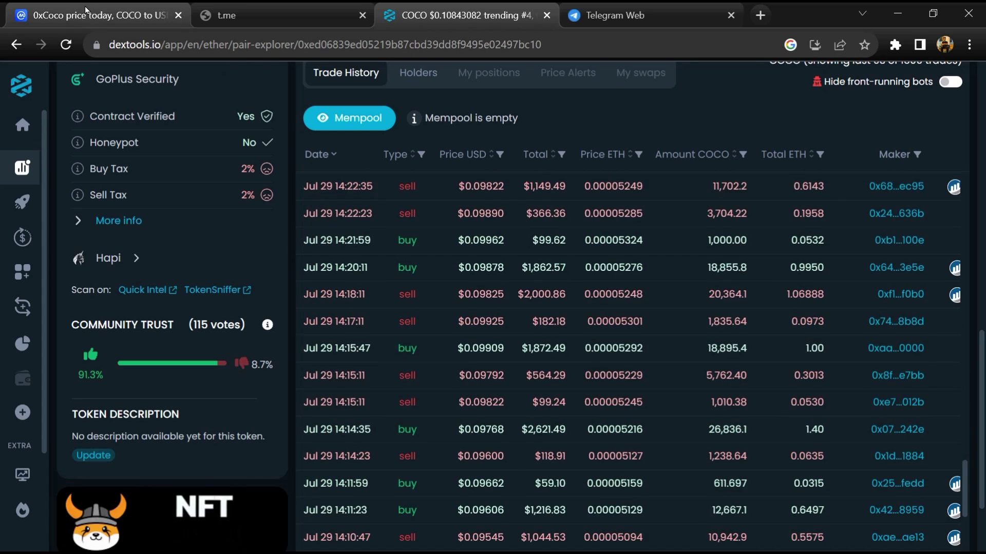
Step: Show 0xCoco's markets full width, filtered to CEX (LBank only), then DEX (three Uniswap pairs)
left_click(85, 11)
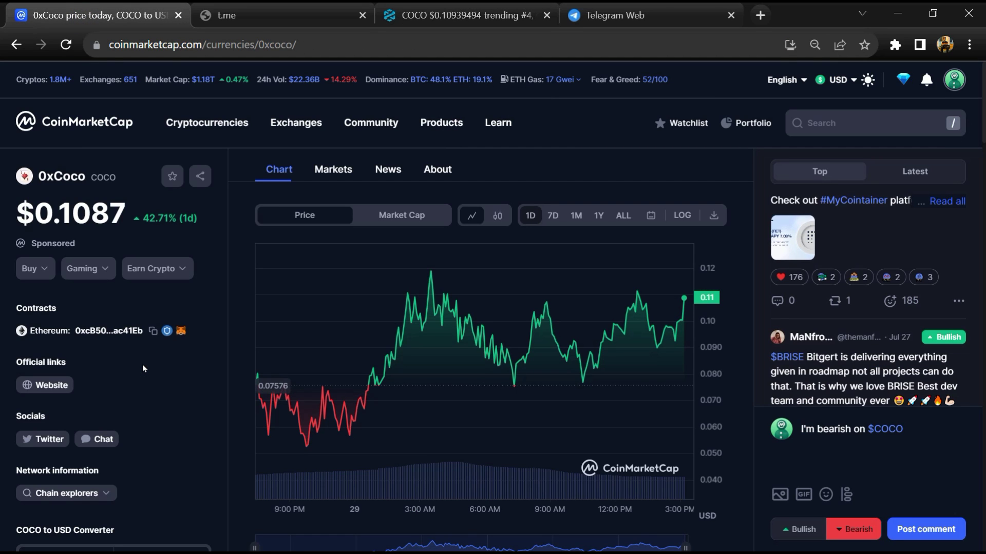
left_click(330, 170)
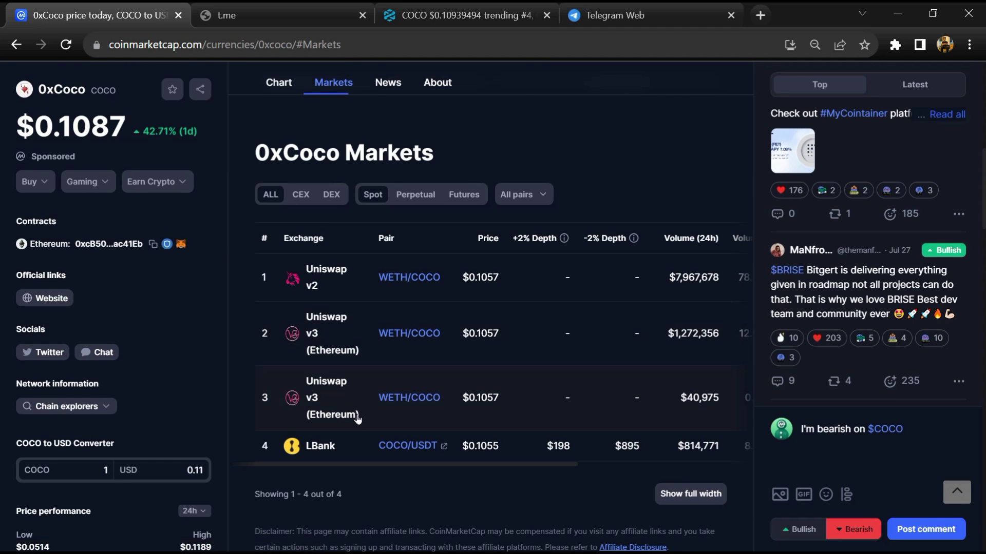
left_click_drag(371, 462, 392, 466)
left_click(674, 495)
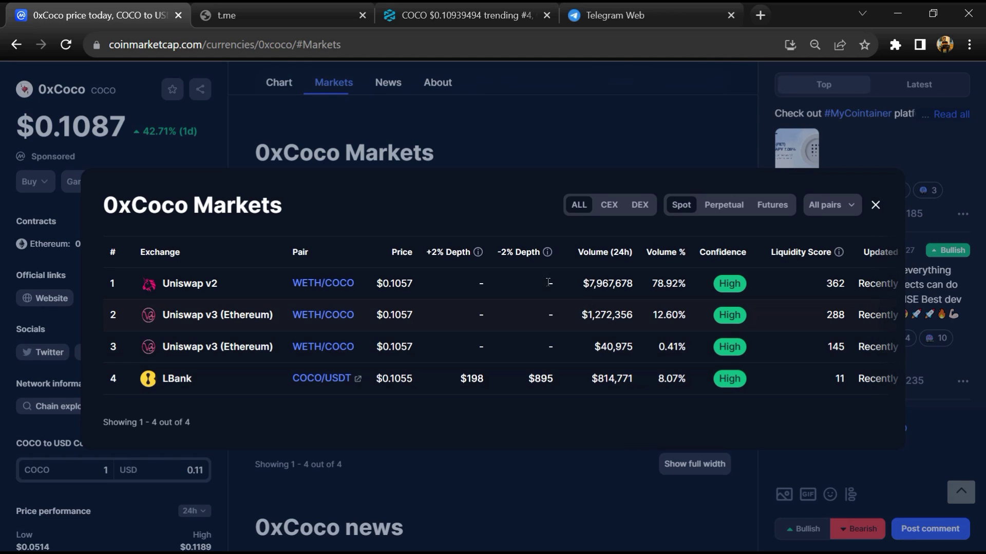
left_click(609, 206)
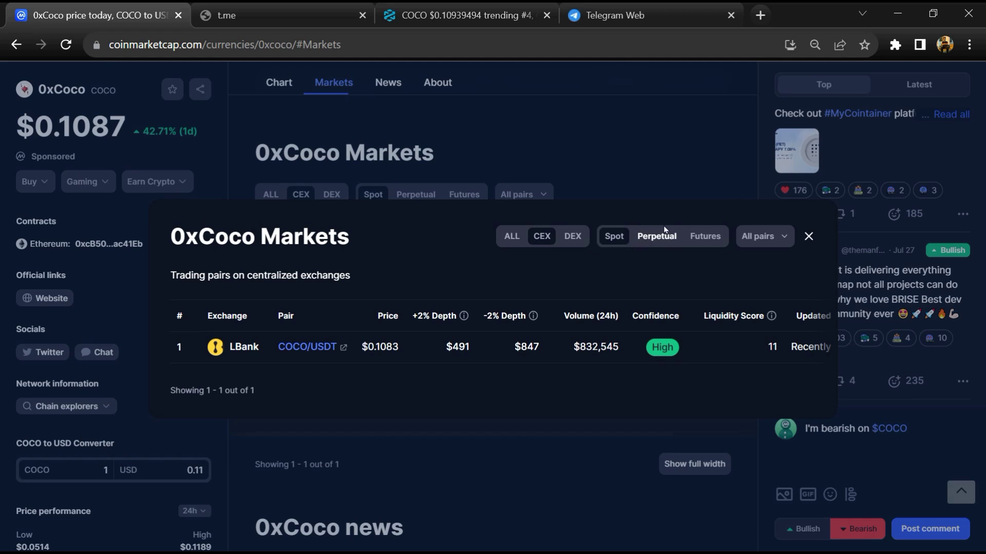
left_click(572, 237)
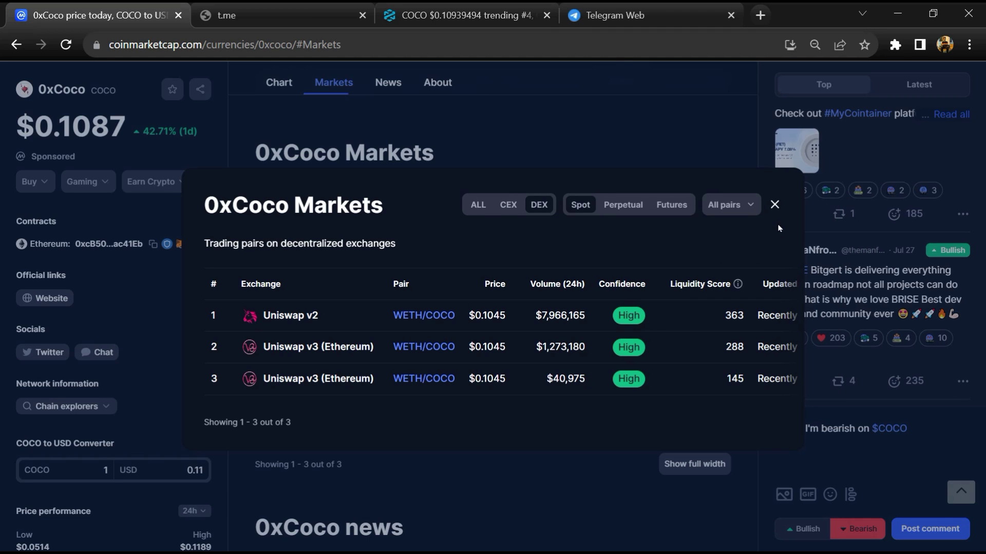
Step: Close the markets overlay and highlight the 3,143 holders count on Etherscan's COCO page
left_click(774, 205)
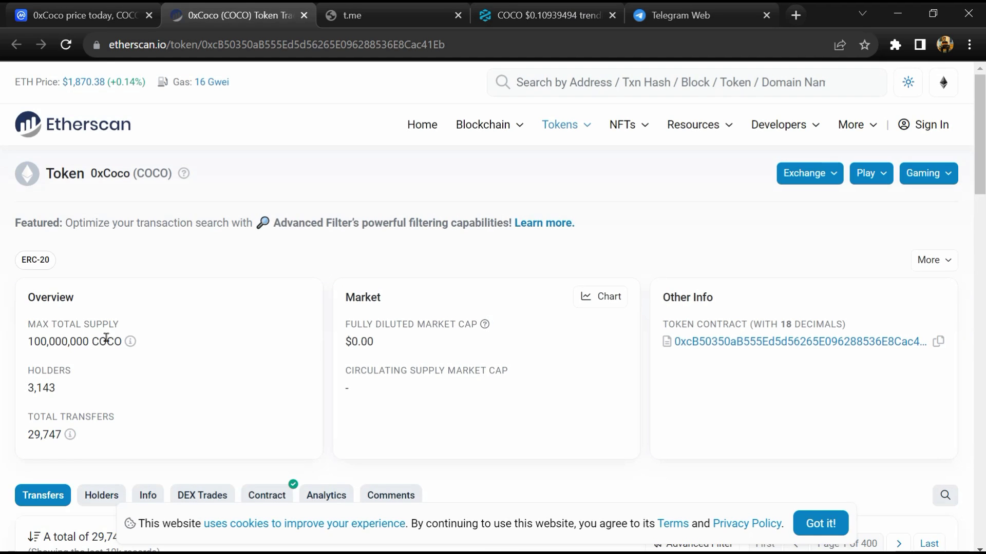
left_click_drag(27, 368, 70, 389)
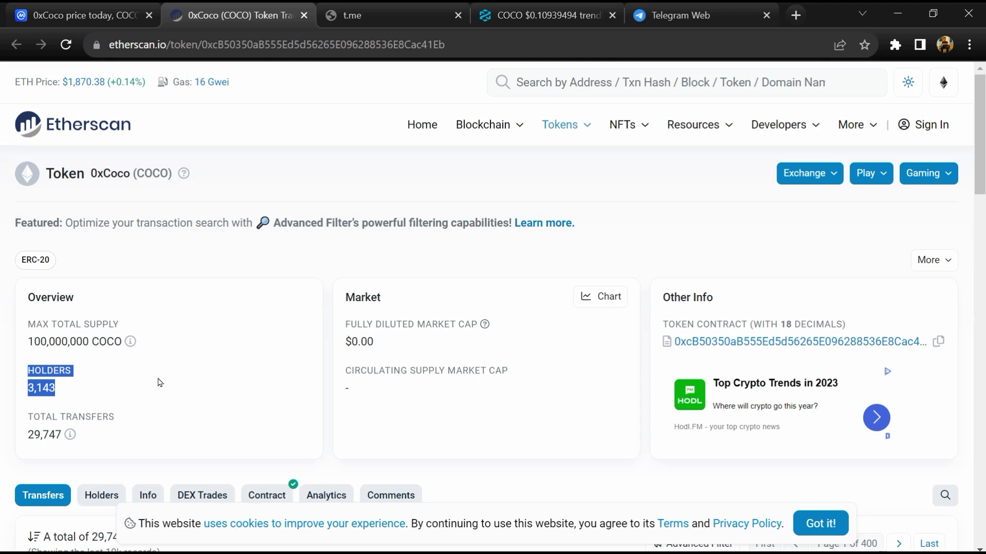
Step: Deselect the holders count and open COCO's Holders tab on Etherscan
left_click(158, 382)
scroll(158, 377, "down", 3)
scroll(143, 309, "down", 2)
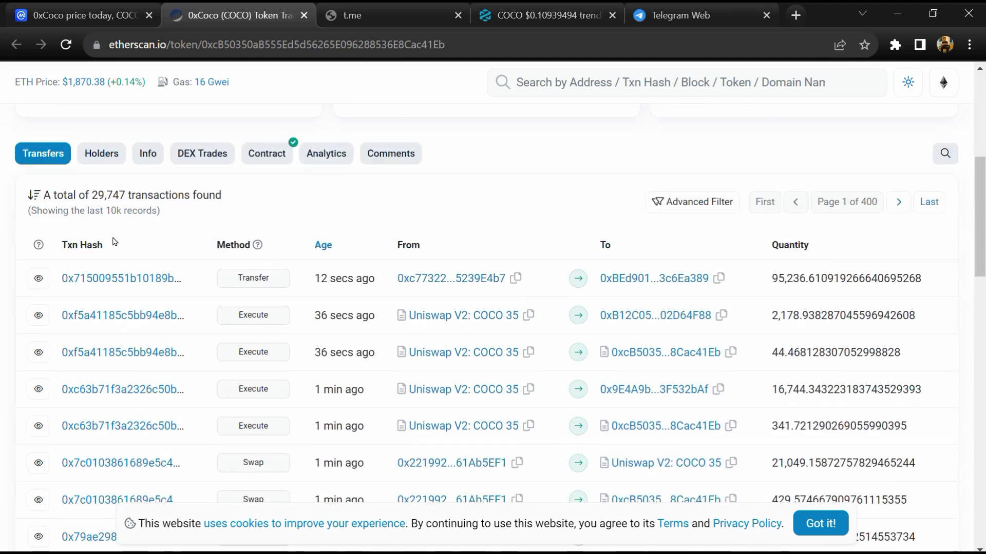
scroll(129, 222, "up", 1)
left_click(101, 189)
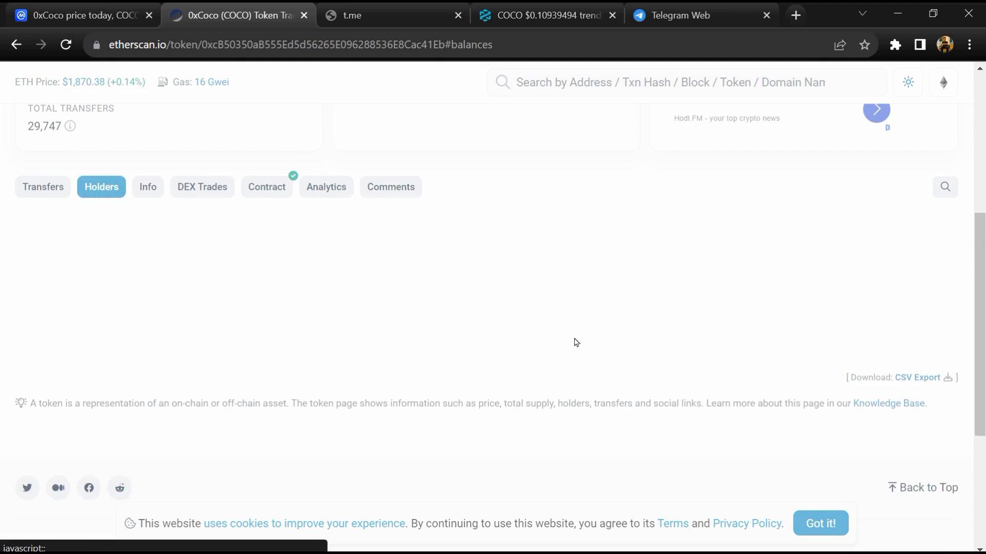
scroll(572, 342, "down", 2)
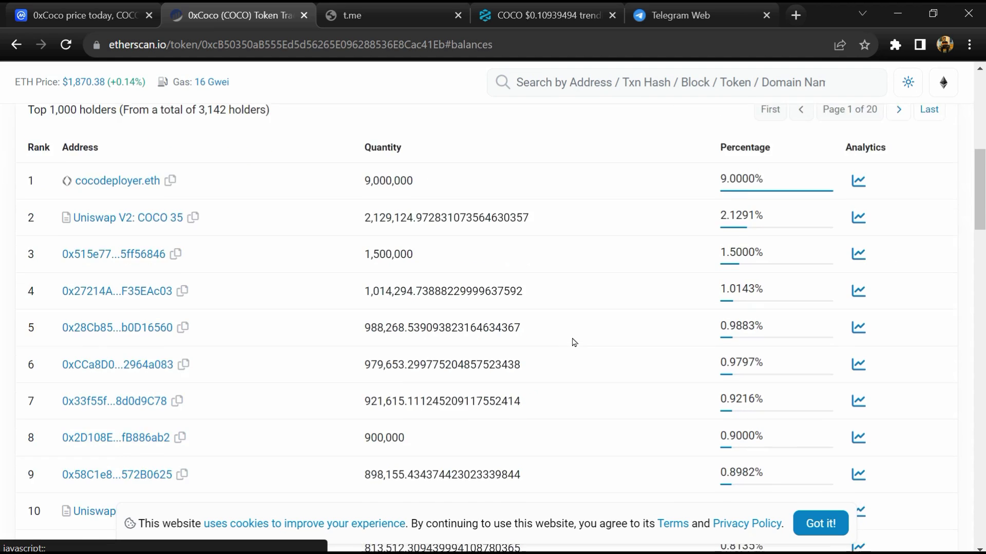
scroll(572, 342, "down", 1)
scroll(572, 342, "down", 2)
scroll(573, 342, "down", 2)
scroll(573, 342, "down", 3)
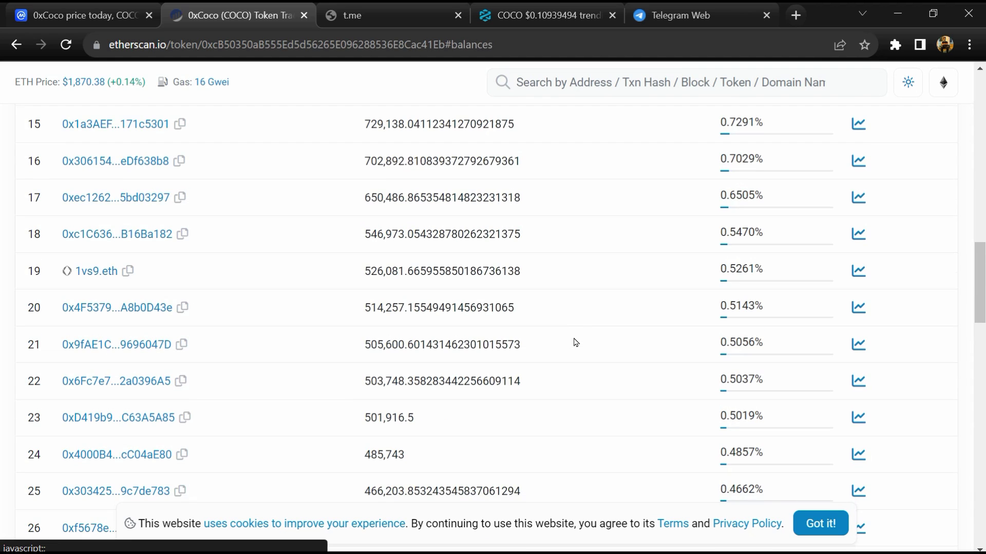
scroll(591, 330, "down", 3)
scroll(592, 330, "down", 4)
scroll(591, 330, "down", 2)
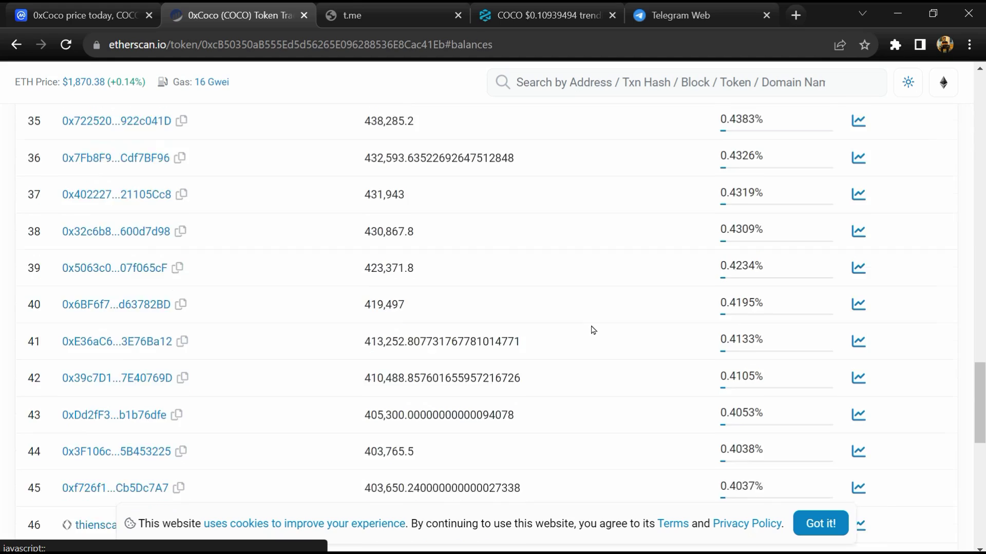
scroll(592, 330, "down", 3)
scroll(592, 330, "up", 5)
scroll(591, 330, "up", 5)
scroll(592, 329, "up", 5)
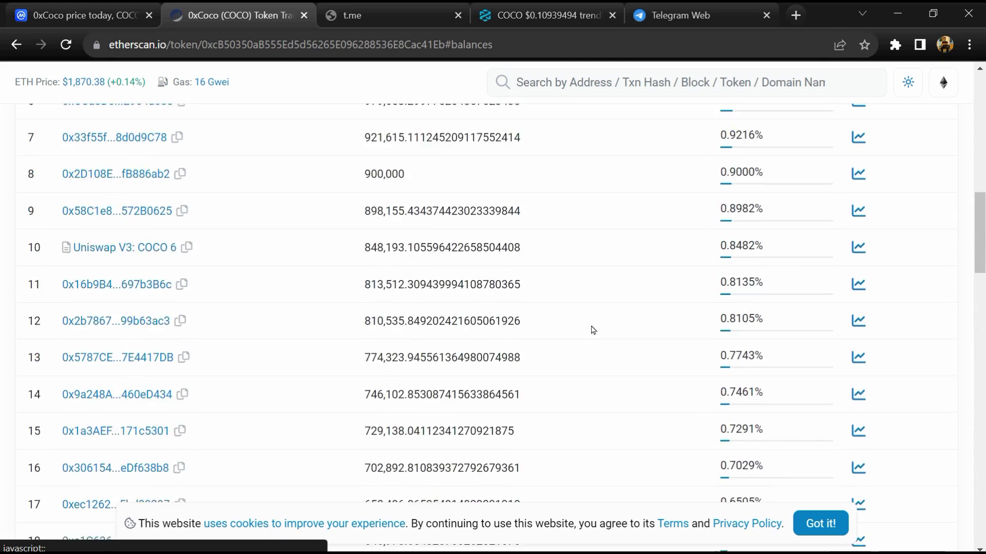
scroll(591, 330, "up", 1)
scroll(592, 330, "up", 1)
scroll(591, 330, "up", 1)
scroll(592, 330, "up", 1)
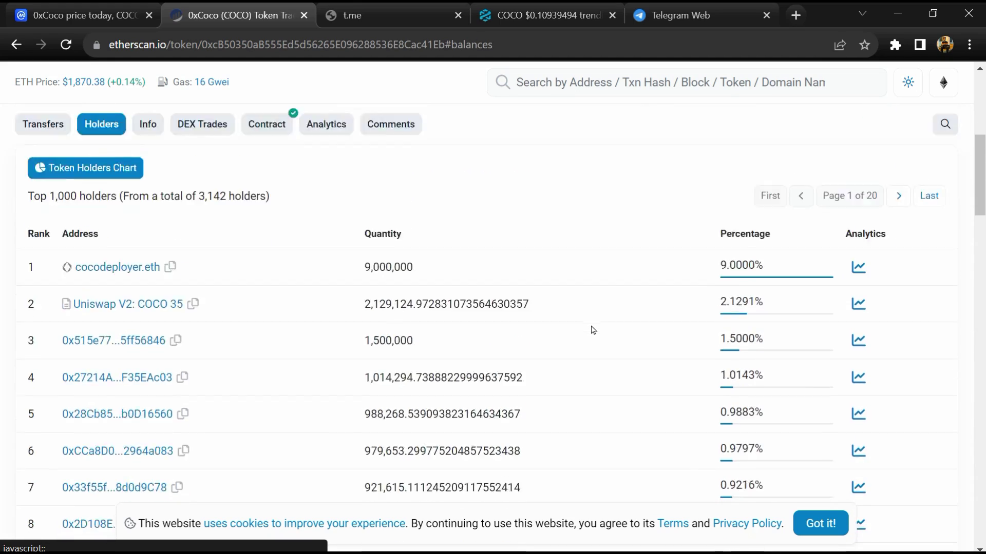
scroll(592, 330, "down", 1)
scroll(592, 330, "down", 1)
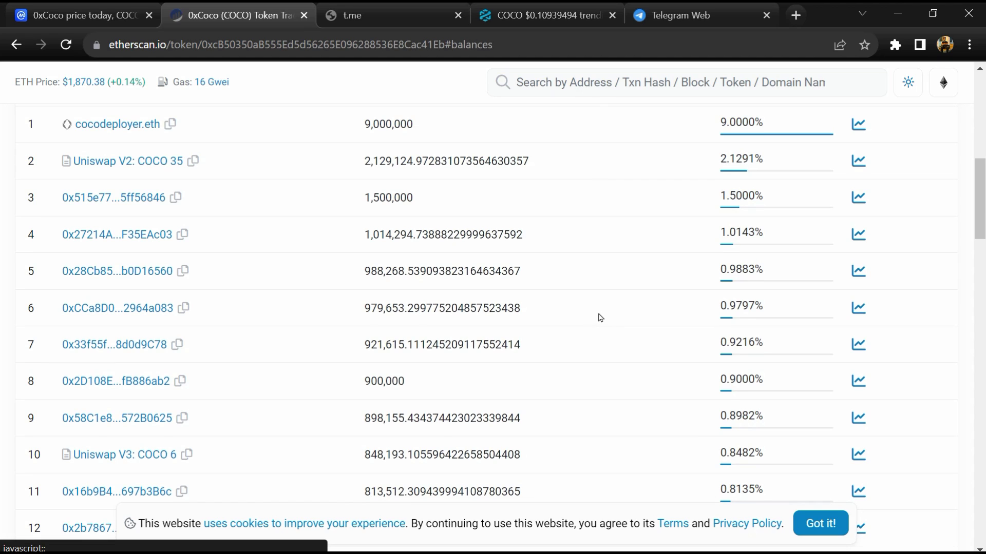
scroll(591, 330, "down", 13)
scroll(592, 329, "up", 5)
scroll(591, 329, "up", 4)
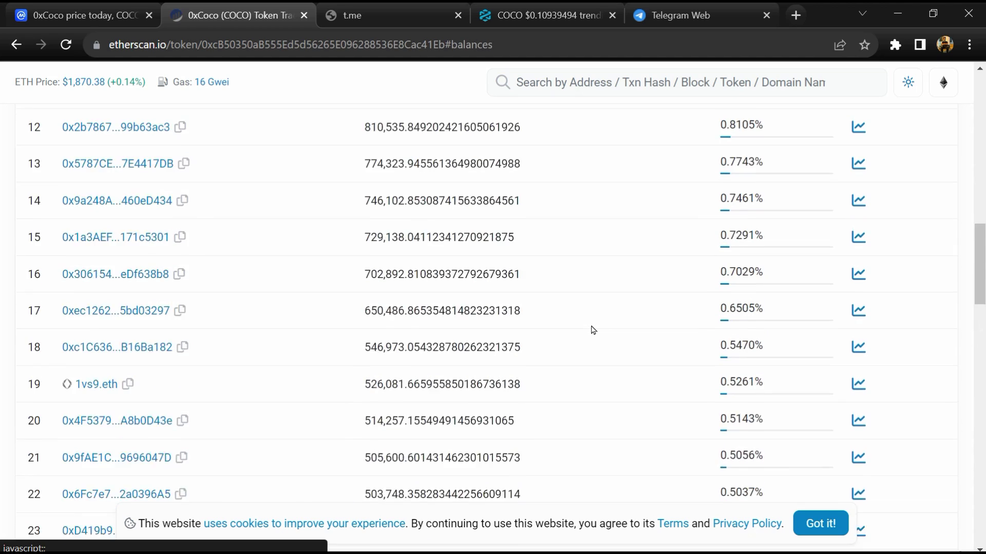
scroll(592, 330, "up", 4)
scroll(591, 330, "up", 1)
scroll(591, 329, "up", 1)
scroll(591, 330, "up", 1)
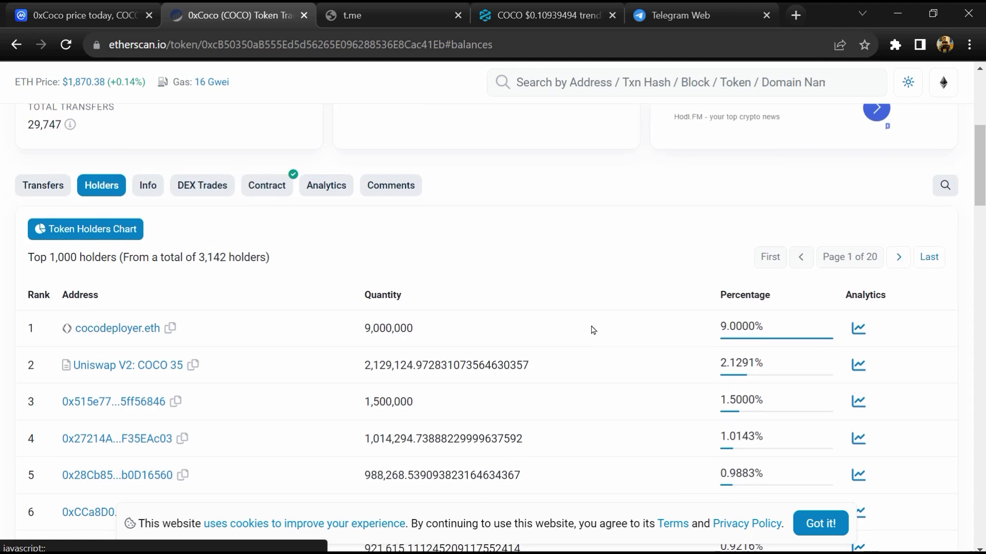
scroll(591, 330, "down", 1)
scroll(592, 330, "down", 1)
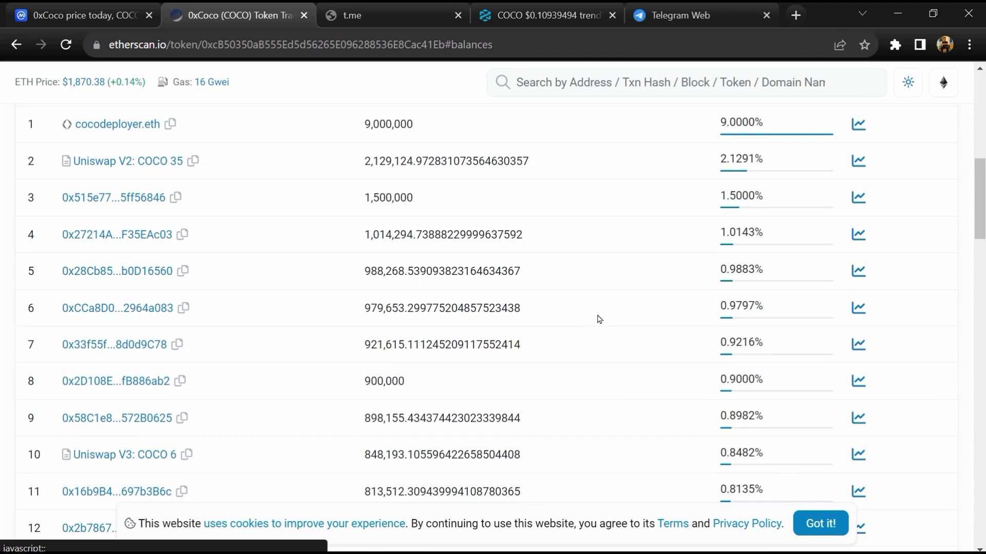